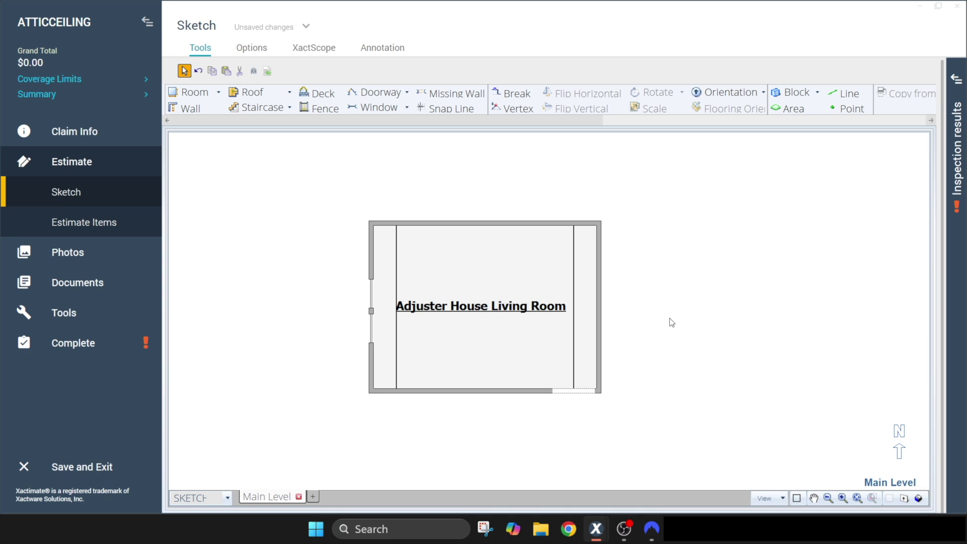
# Orbit the living room in 3D view to inspect it, then return to the floor plan
pyautogui.hotkey('ctrl', '3')
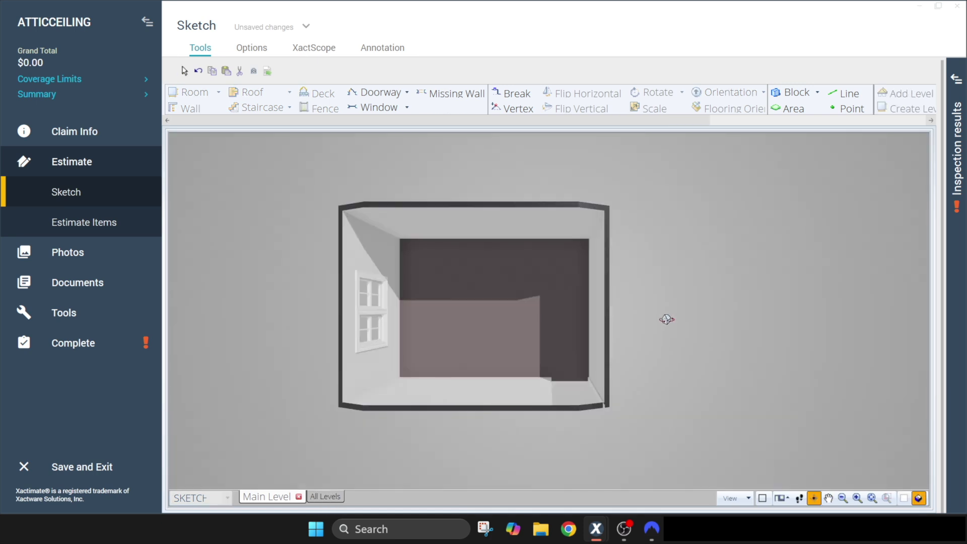
pyautogui.moveTo(664, 254); pyautogui.dragTo(511, 272)
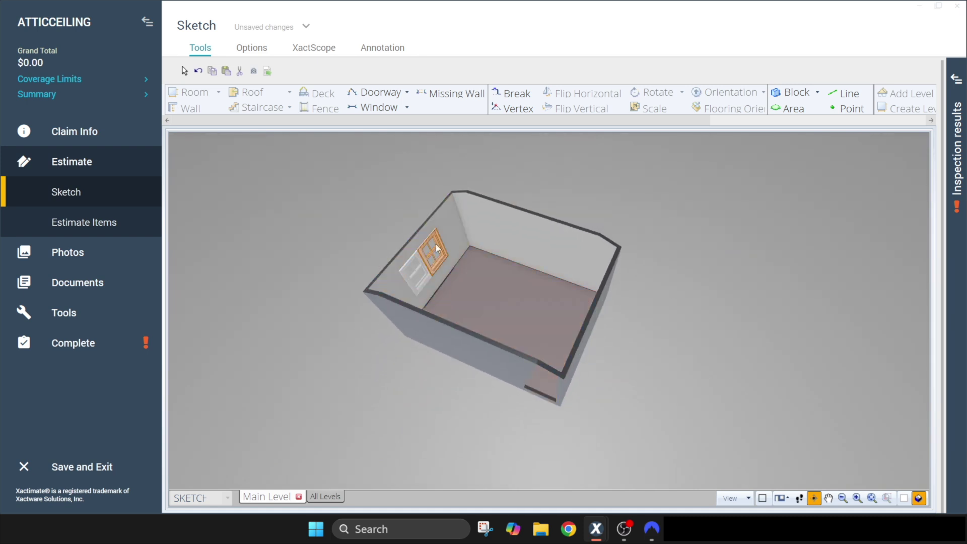
pyautogui.moveTo(429, 244); pyautogui.dragTo(737, 271)
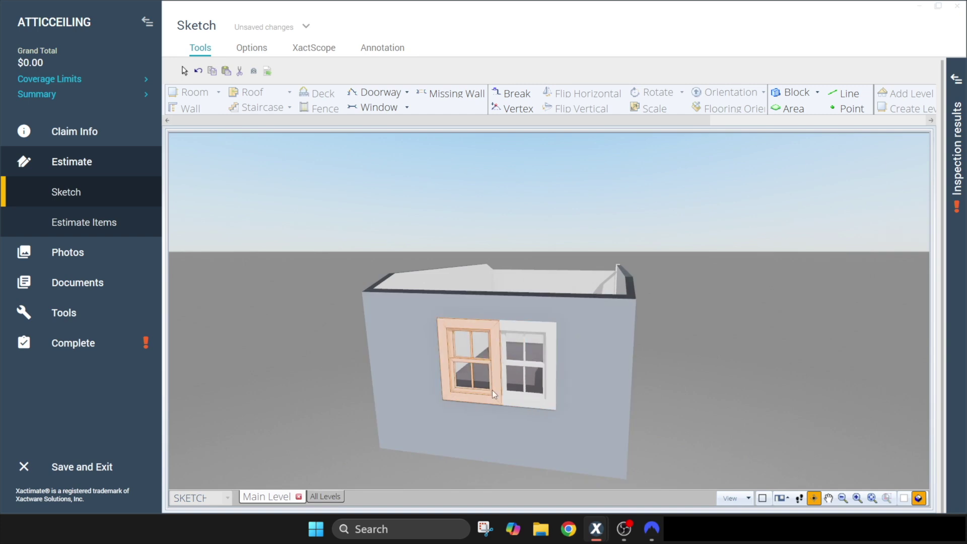
pyautogui.click(605, 362)
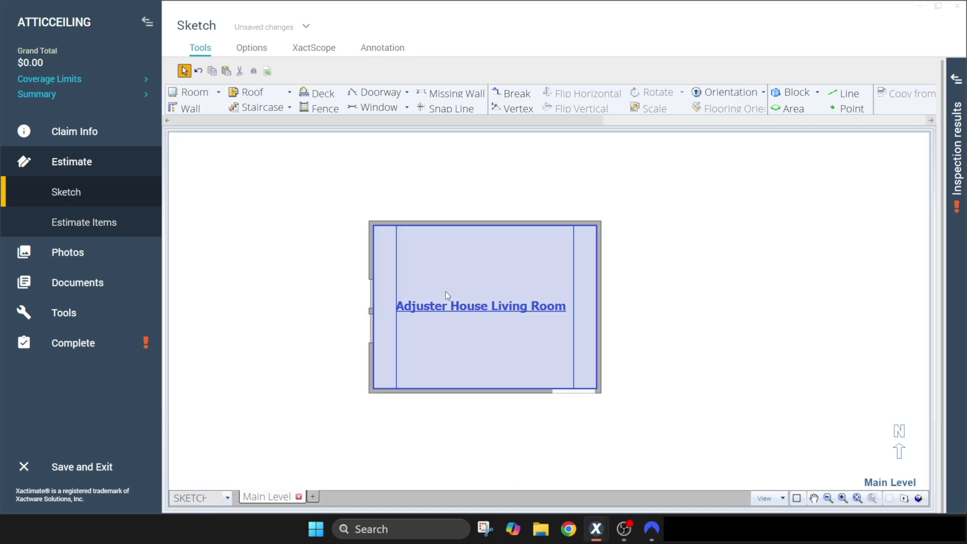
# Set the left wall's Bearing Wall property to Yes
pyautogui.click(372, 257)
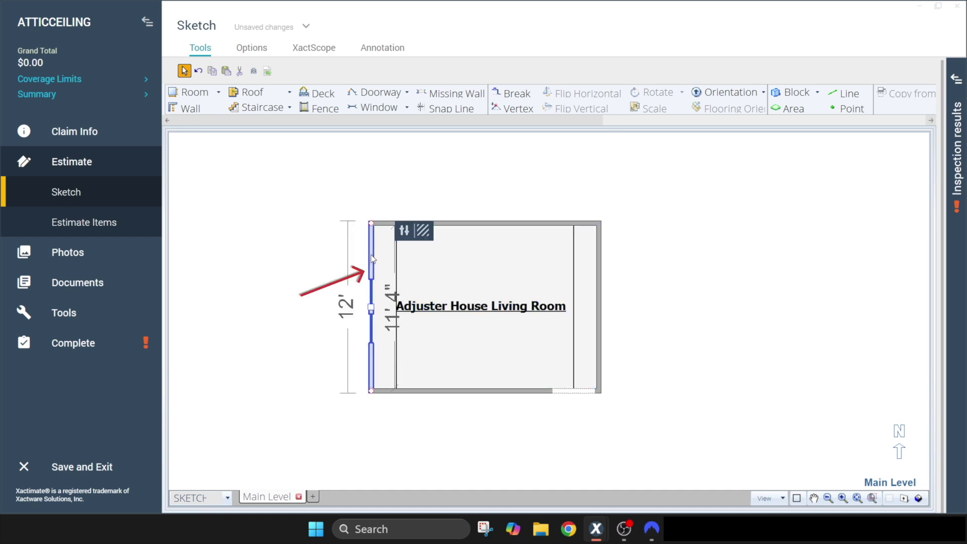
pyautogui.click(404, 231)
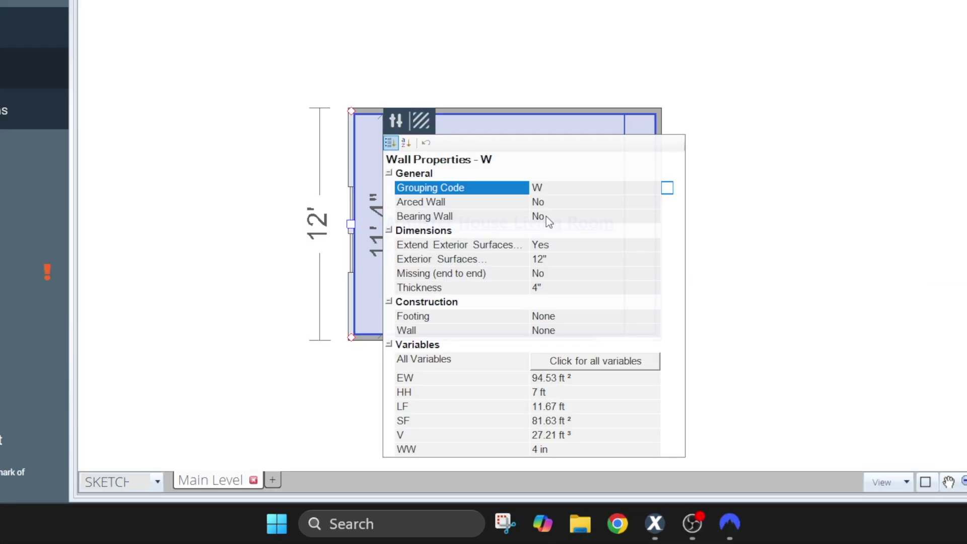
pyautogui.click(554, 216)
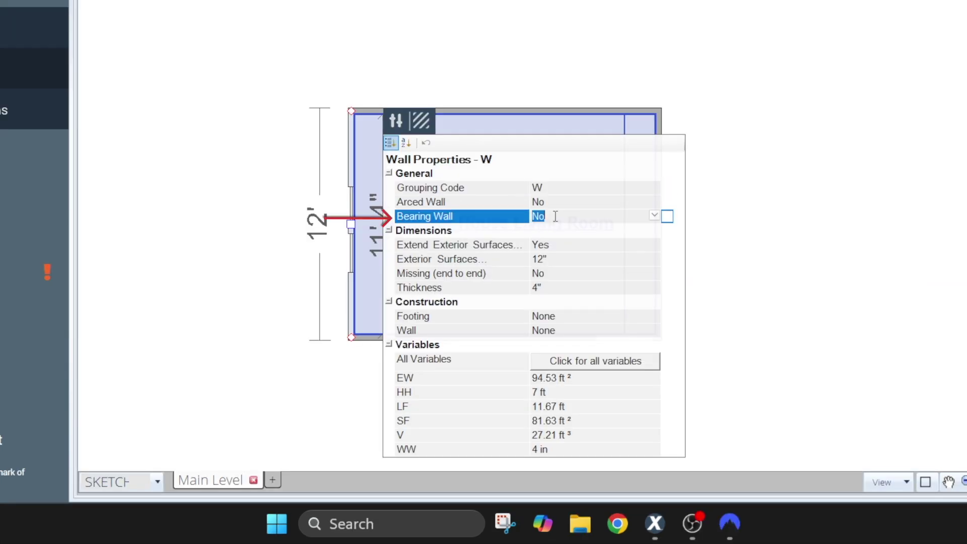
pyautogui.click(654, 215)
pyautogui.click(604, 241)
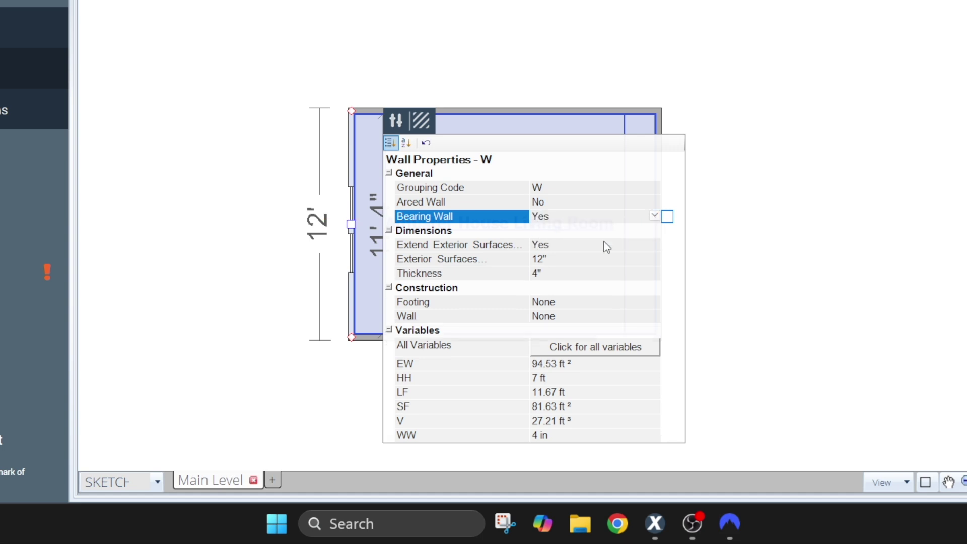
pyautogui.click(746, 216)
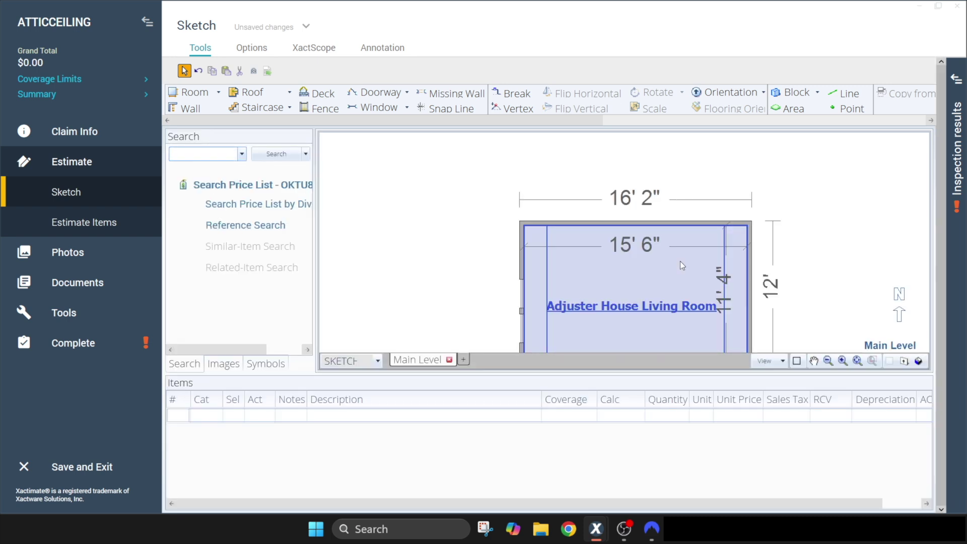
# Add the FRM 4LF stud wall item (2" x 4" x 8', 16" oc) to the Living Room items
pyautogui.click(206, 418)
pyautogui.write('FRM')
pyautogui.press('Tab')
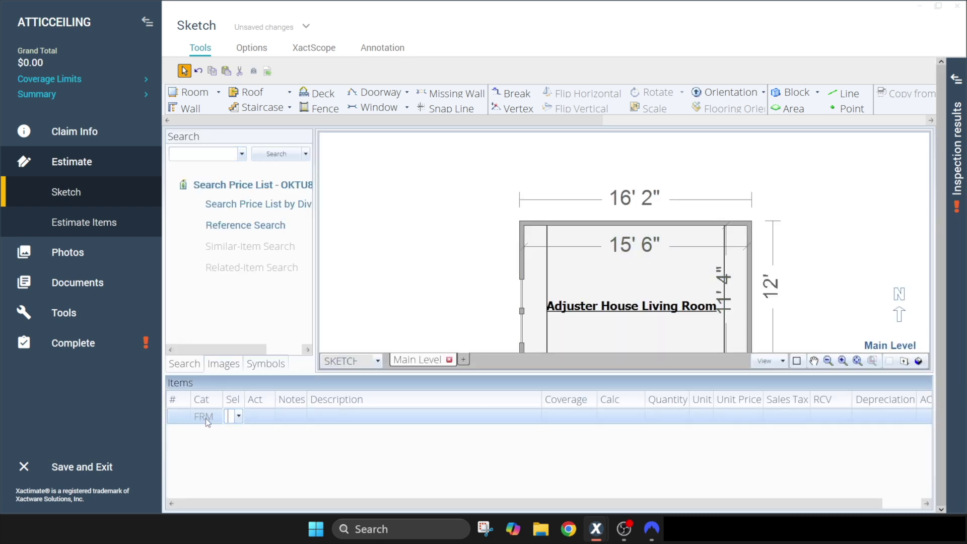
pyautogui.write('4LF')
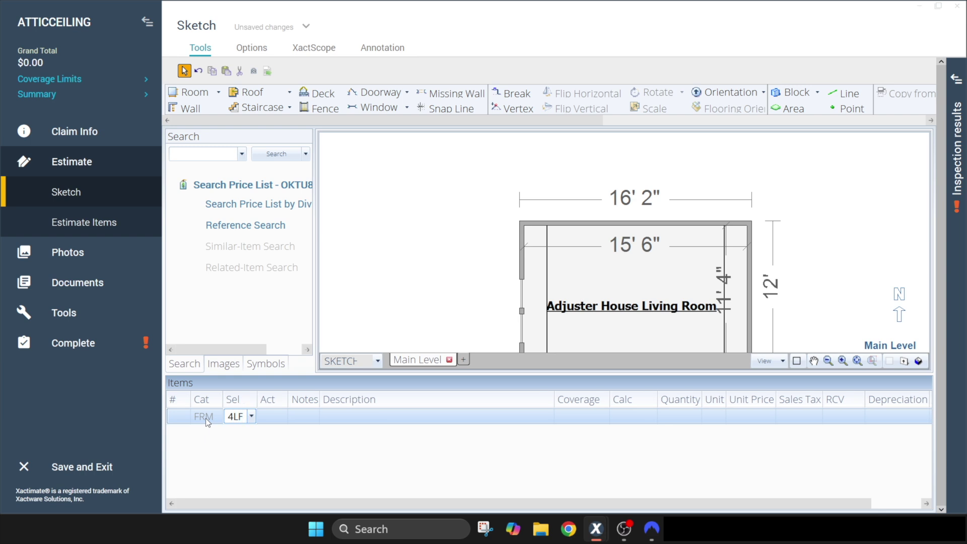
pyautogui.press('Return')
# Enter W.LF as the stud wall row's quantity calculation
pyautogui.click(214, 416)
pyautogui.press('Tab')
pyautogui.press('Tab')
pyautogui.press('Tab')
pyautogui.press('Tab')
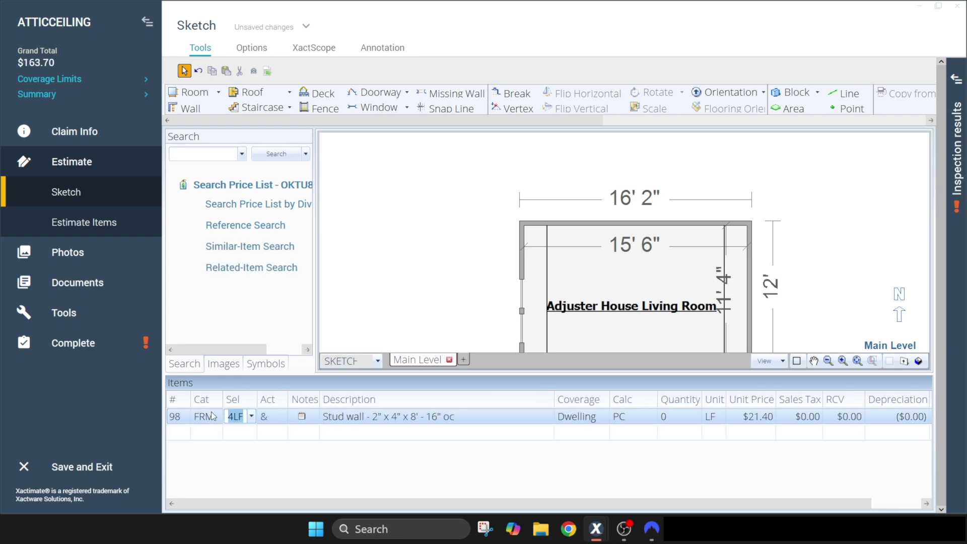
pyautogui.press('Tab')
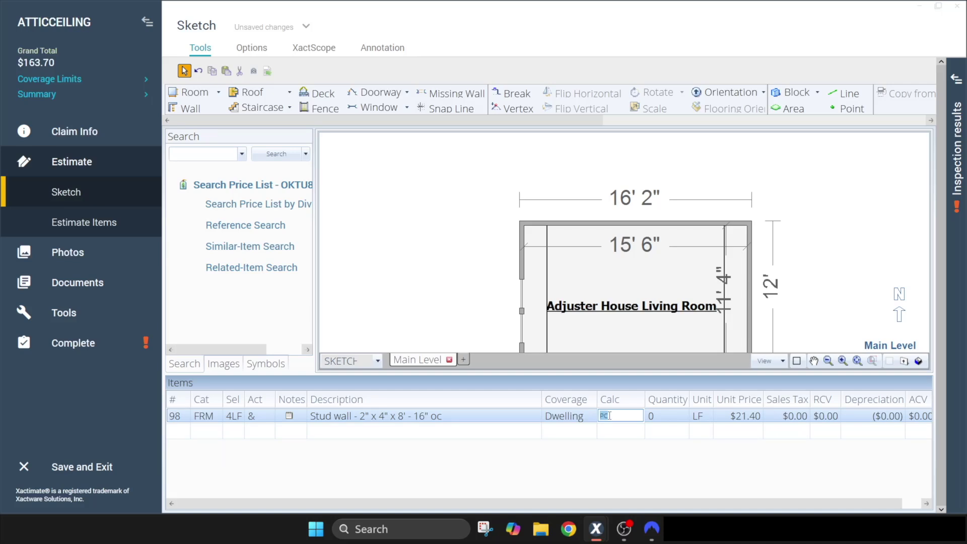
pyautogui.write('w')
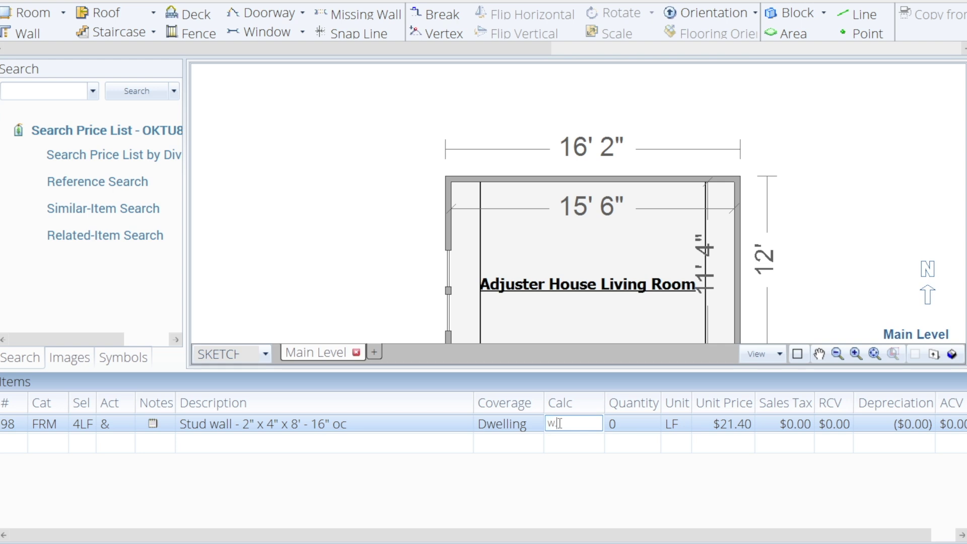
pyautogui.write('.')
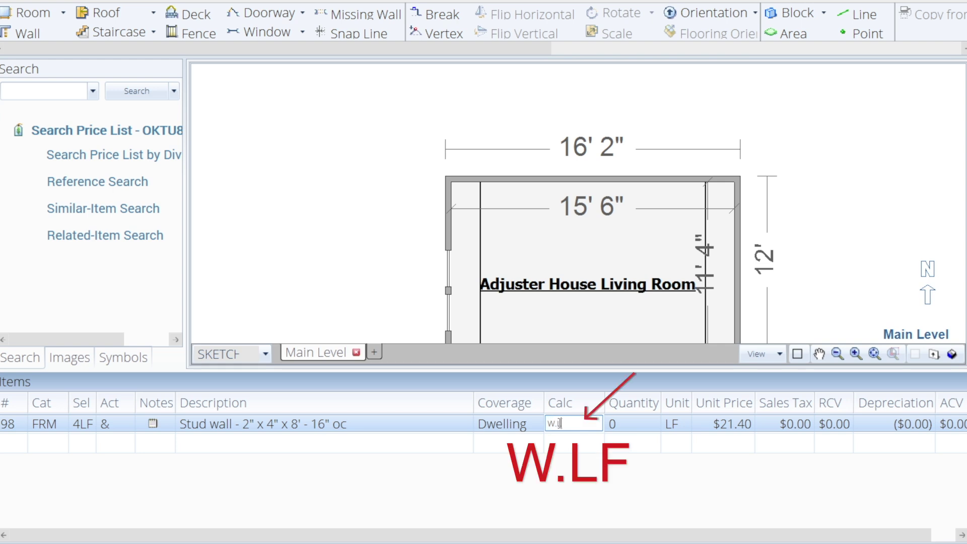
pyautogui.write('lf')
# Commit the W.LF calculation so the stud wall quantity becomes 11.67 LF ($257.84 RCV)
pyautogui.press('Tab')
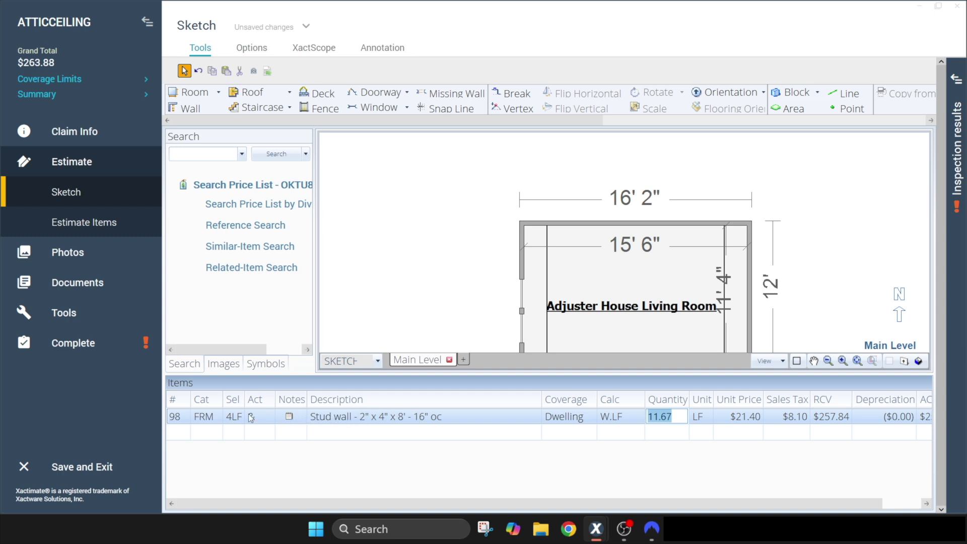
pyautogui.click(175, 419)
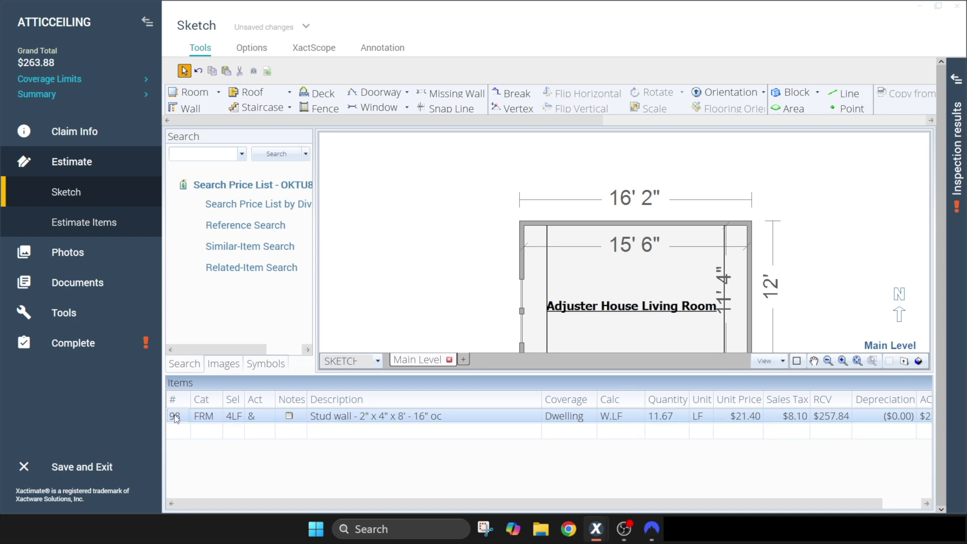
# Copy the 'Includes' first paragraph from the stud wall item's full definition
pyautogui.doubleClick(176, 418)
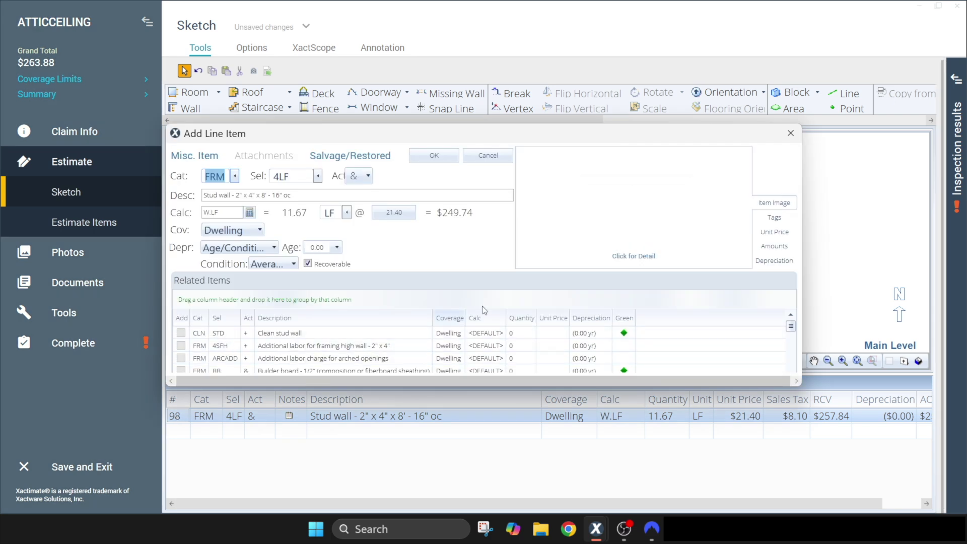
pyautogui.click(629, 259)
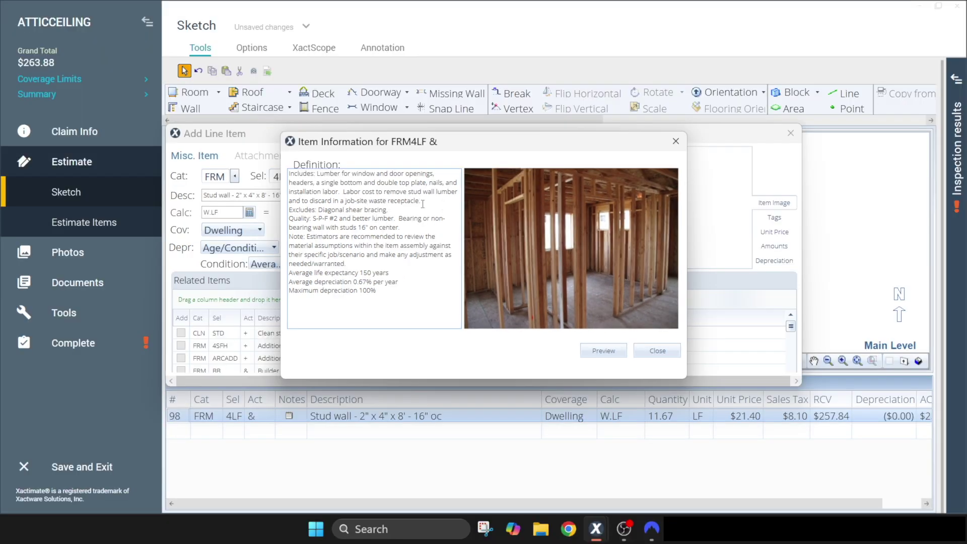
pyautogui.moveTo(422, 203); pyautogui.dragTo(283, 179)
pyautogui.hotkey('ctrl', 'c')
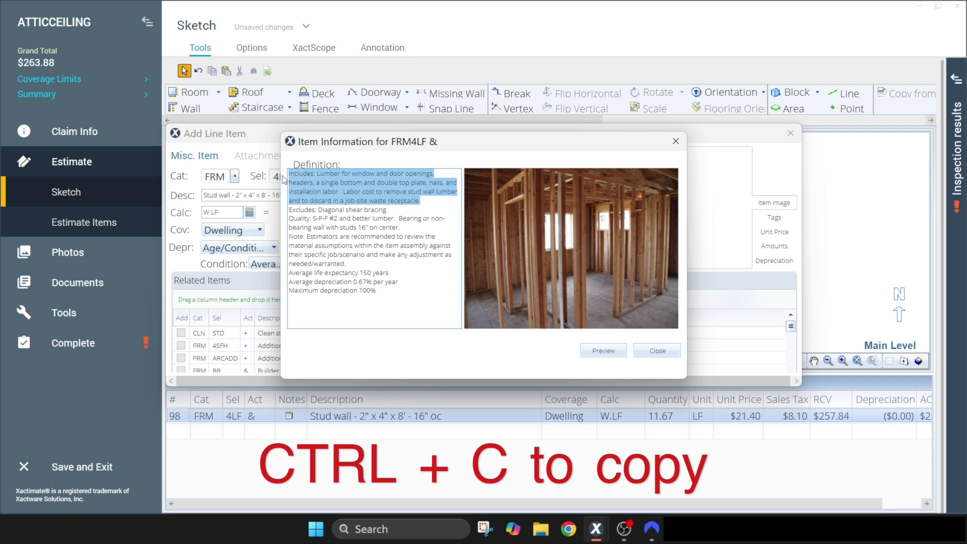
pyautogui.click(657, 351)
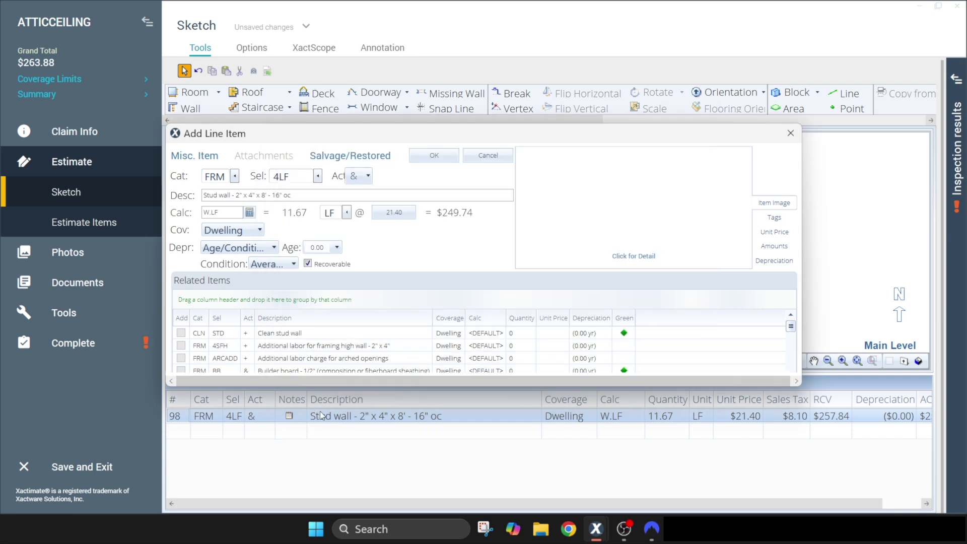
# Paste the copied 'Includes' text as the stud wall item's note, then open Documents > Reports
pyautogui.click(791, 133)
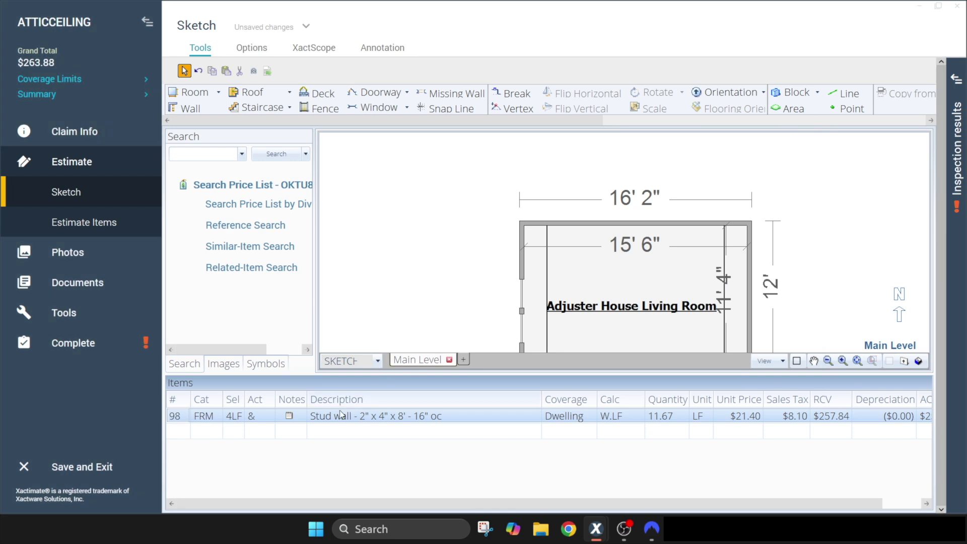
pyautogui.doubleClick(290, 417)
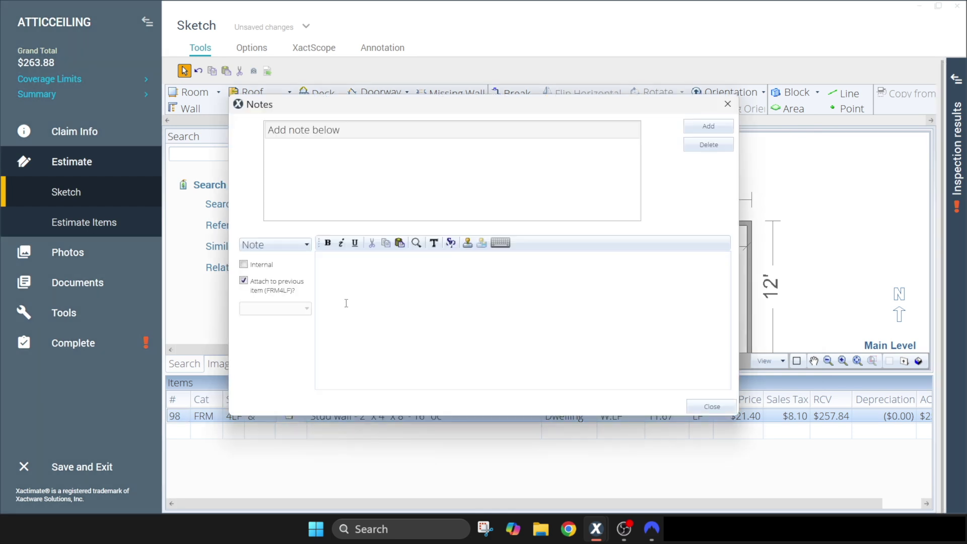
pyautogui.hotkey('ctrl', 'v')
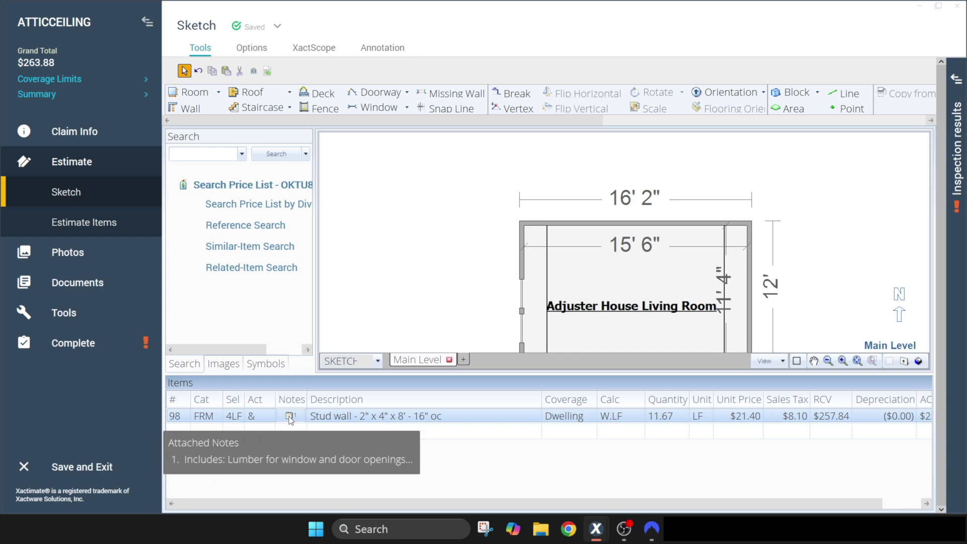
pyautogui.click(94, 288)
pyautogui.click(83, 257)
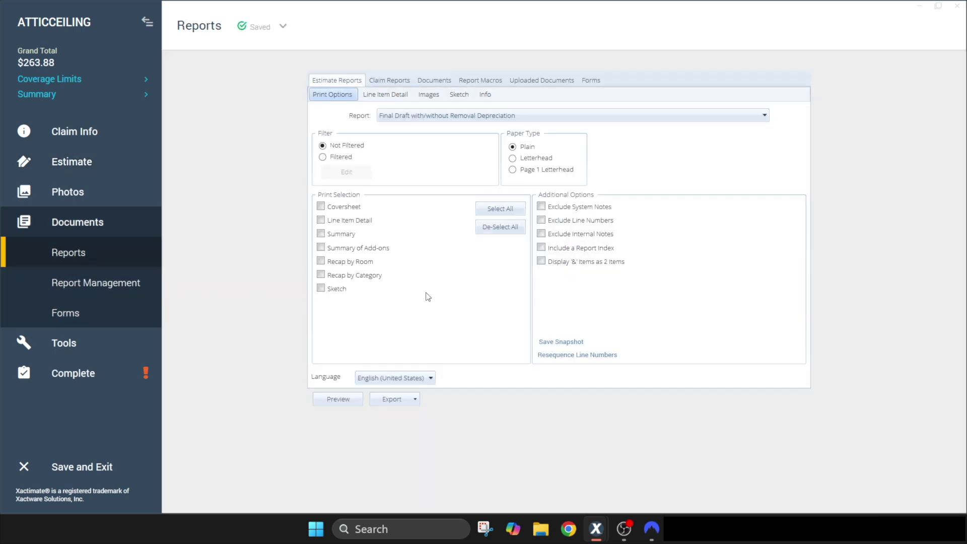
pyautogui.click(335, 400)
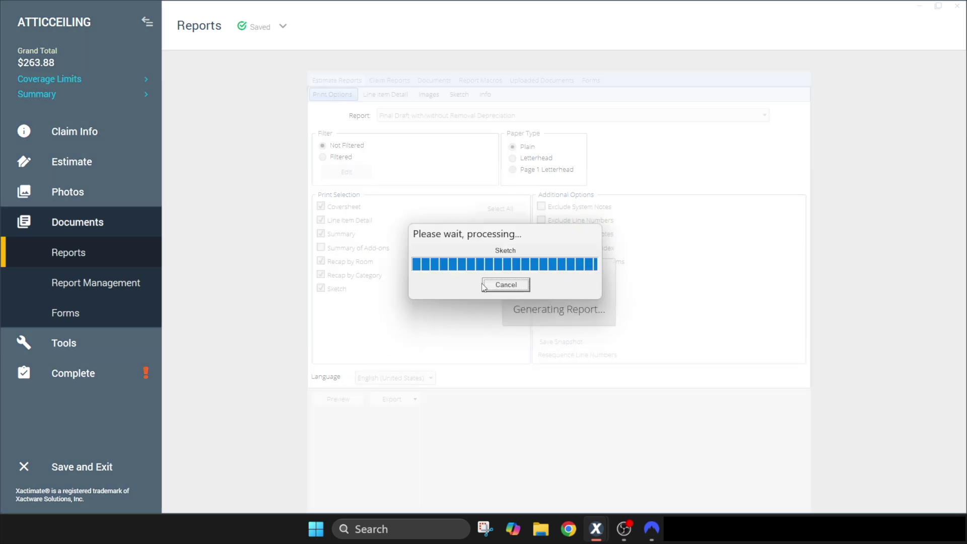
pyautogui.scroll(-5, 460, 247)
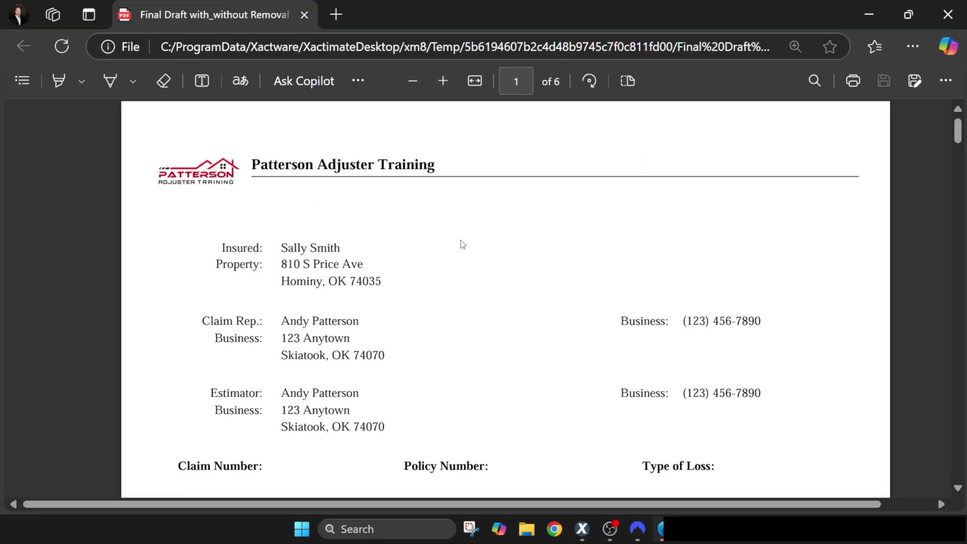
pyautogui.scroll(-20, 462, 274)
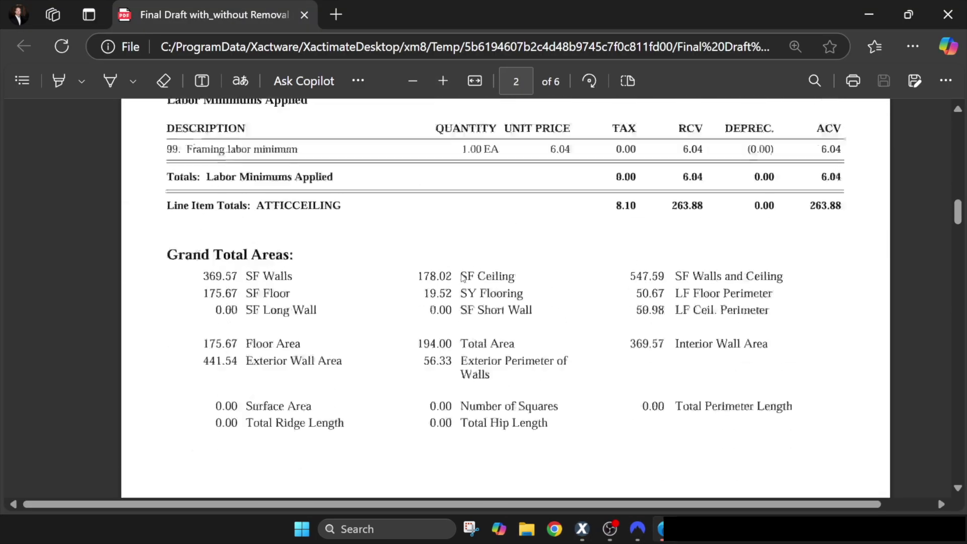
pyautogui.scroll(4, 463, 276)
pyautogui.scroll(2, 460, 275)
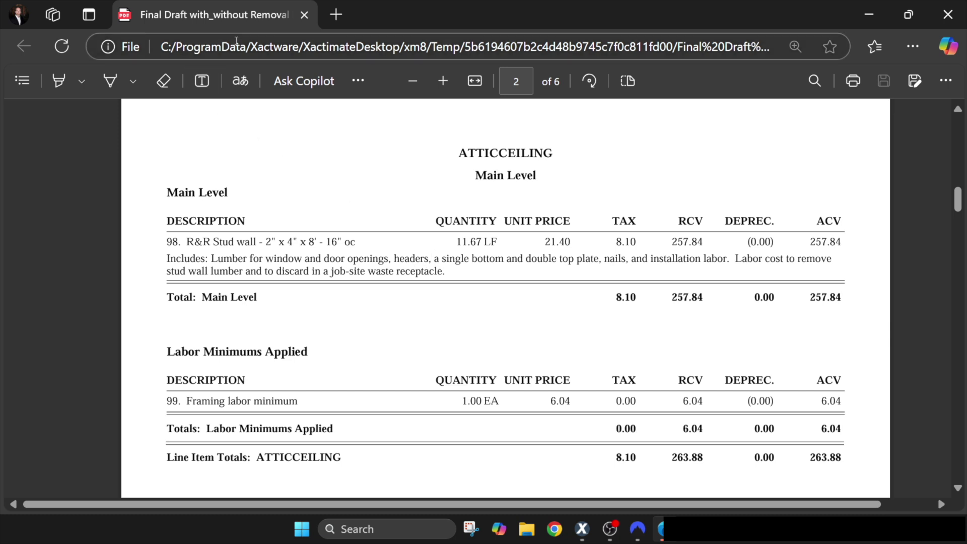
pyautogui.click(303, 15)
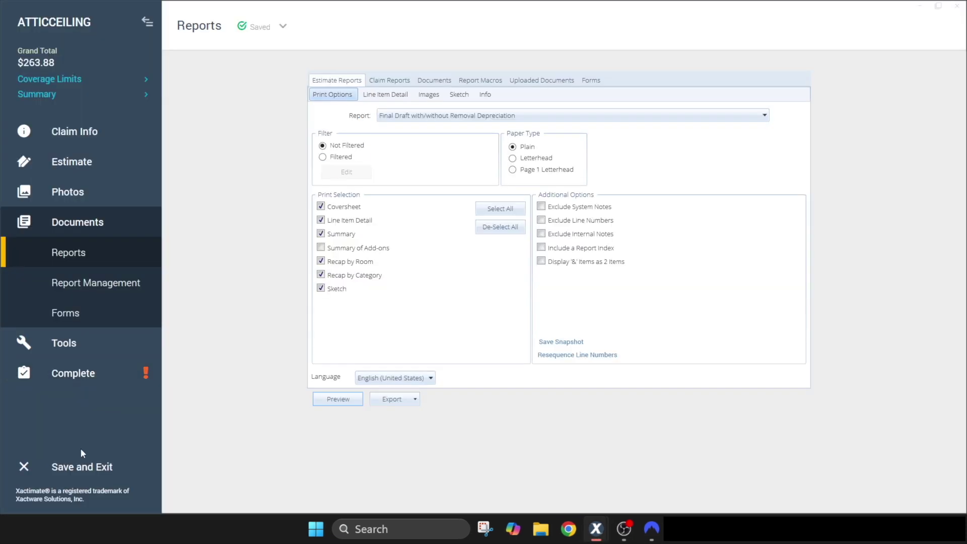
# Back in the sketch, add an FRM 4SF stud wall line item (2" x 4", 16" oc)
pyautogui.click(81, 162)
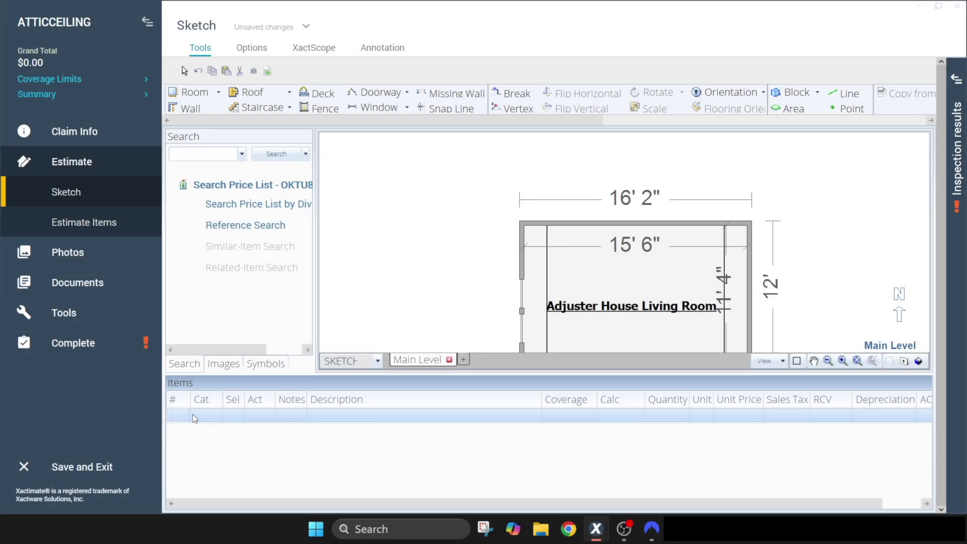
pyautogui.click(202, 414)
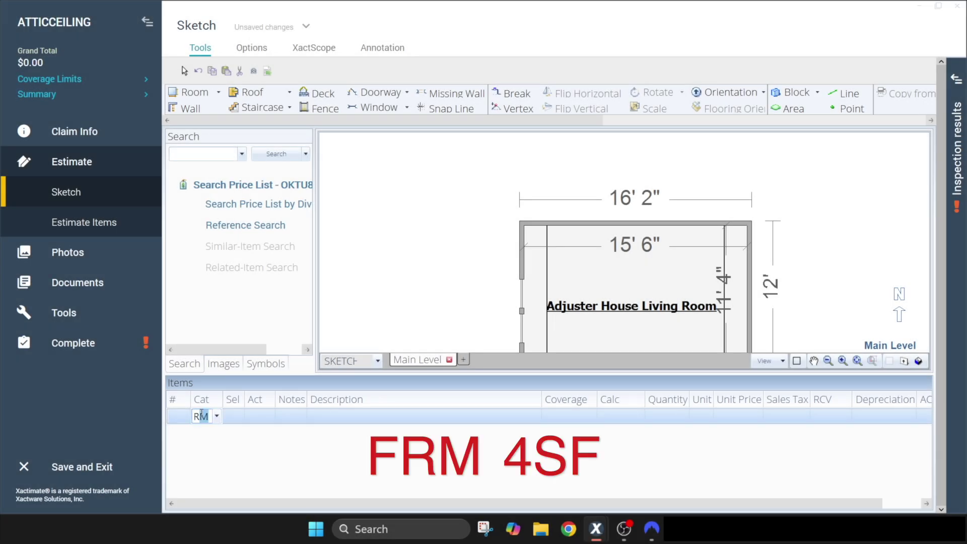
pyautogui.write('FRM')
pyautogui.press('Tab')
pyautogui.write('4')
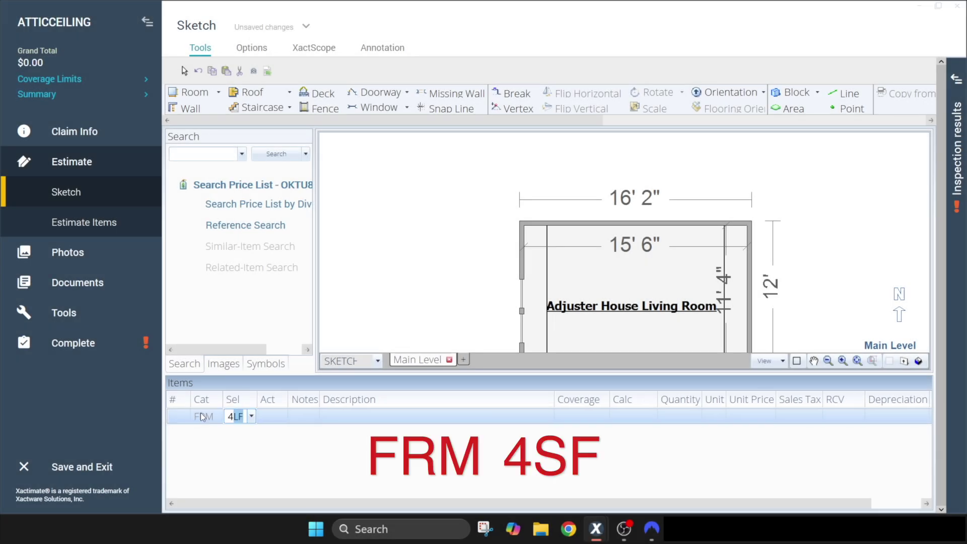
pyautogui.write('SF')
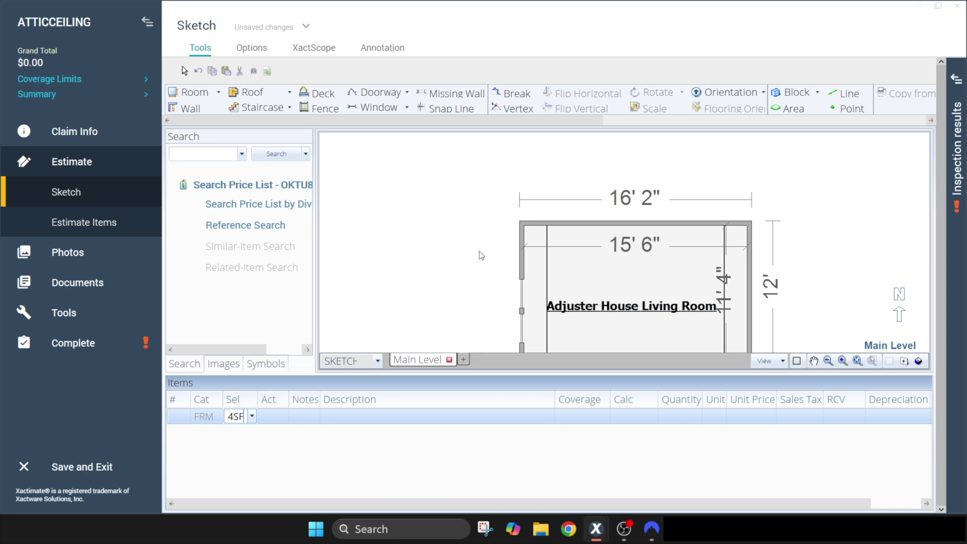
pyautogui.press('Return')
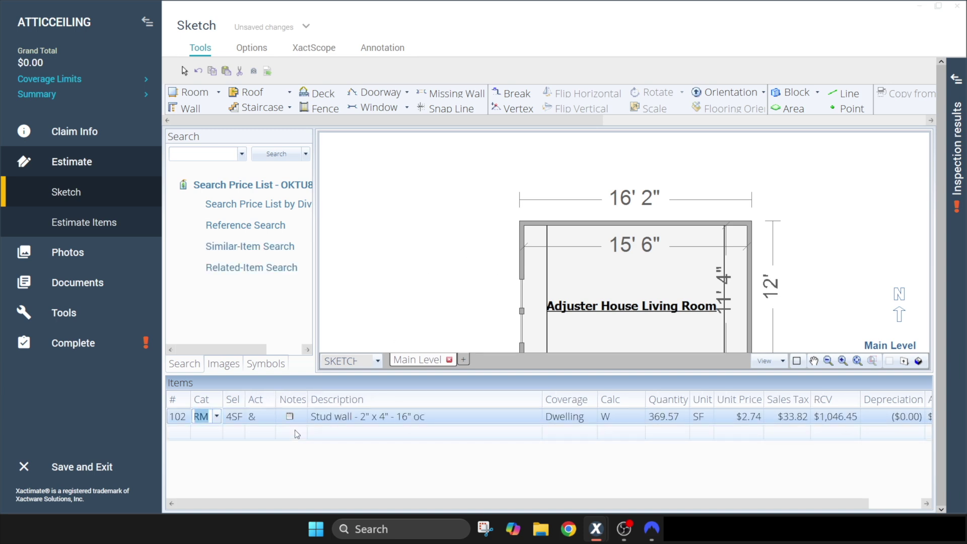
# Change its calculation to W.SF, giving 81.63 SF ($231.14 RCV), and open its details
pyautogui.click(618, 419)
pyautogui.click(617, 419)
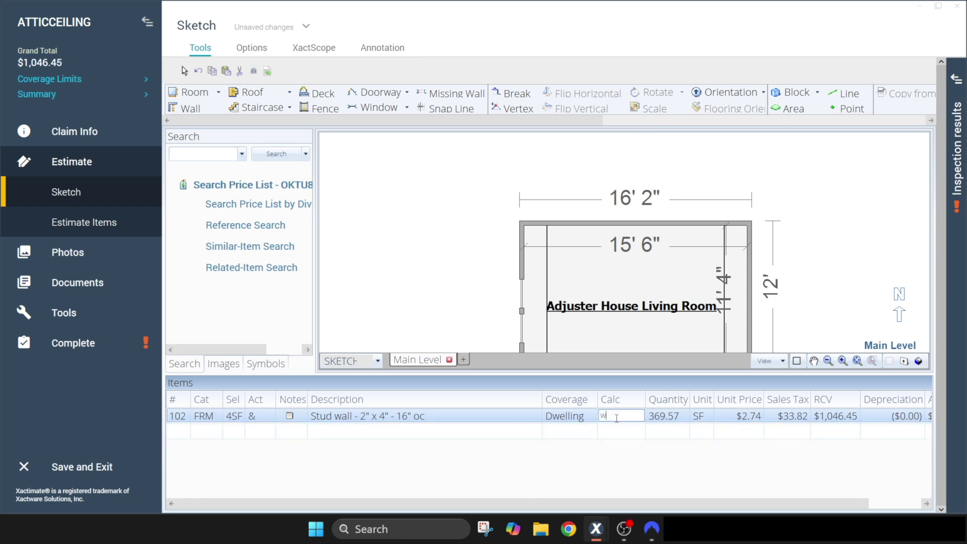
pyautogui.write('.SF')
pyautogui.press('Tab')
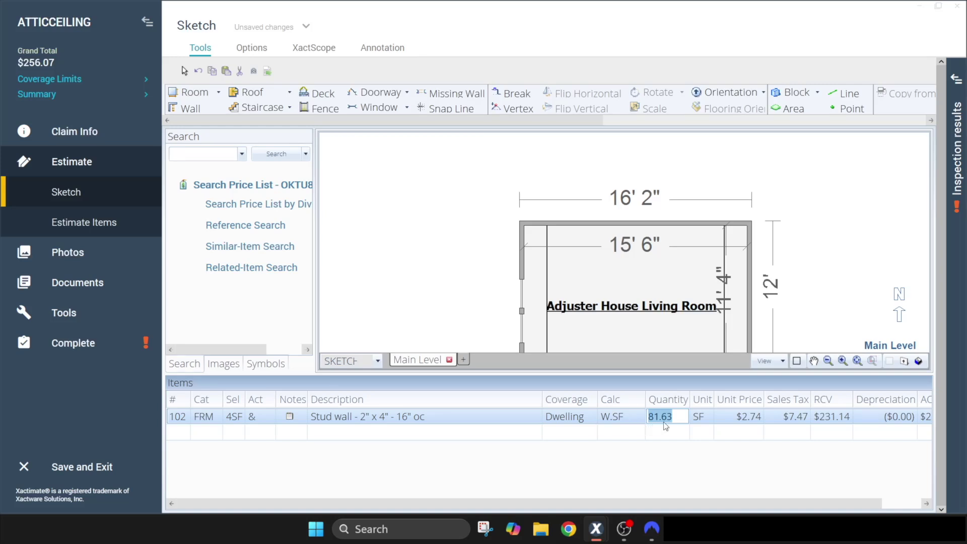
pyautogui.doubleClick(469, 421)
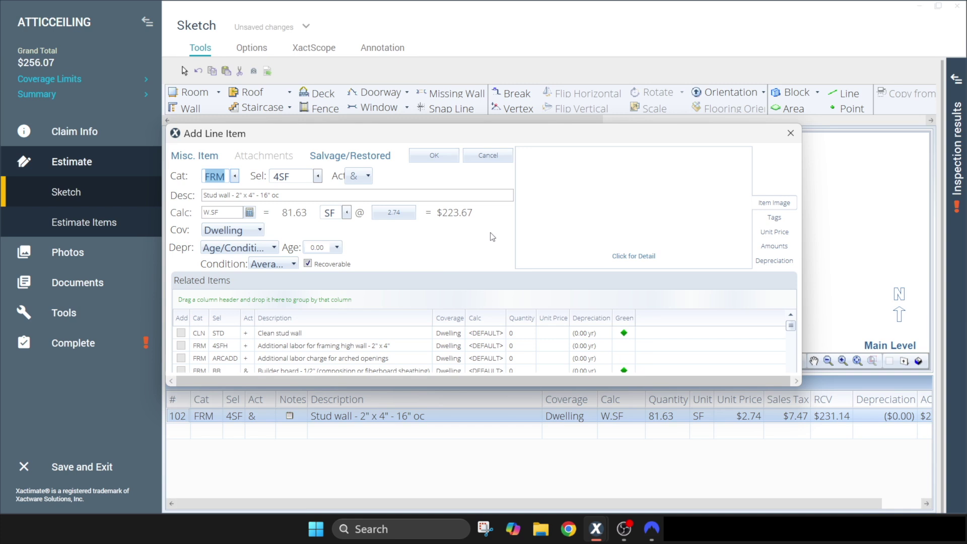
# Read the 4SF stud wall item's definition and photo, then close it
pyautogui.click(634, 259)
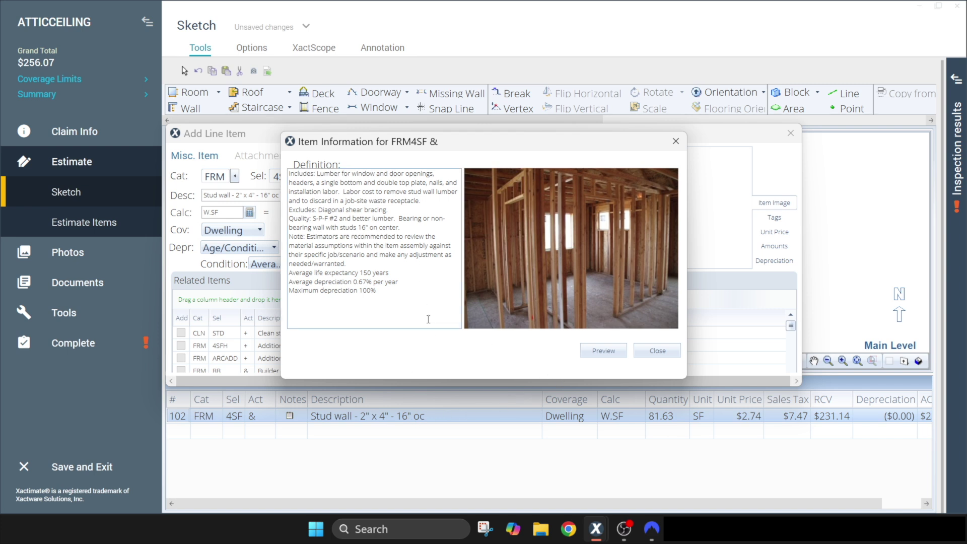
pyautogui.click(656, 351)
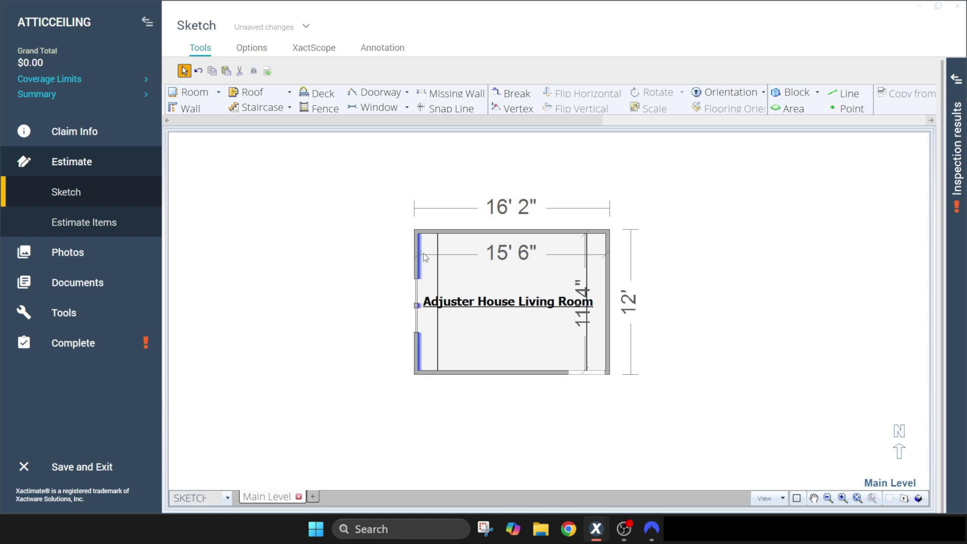
# In wall W's properties, set Bearing Wall to Yes and Wall construction to Framed
pyautogui.click(422, 286)
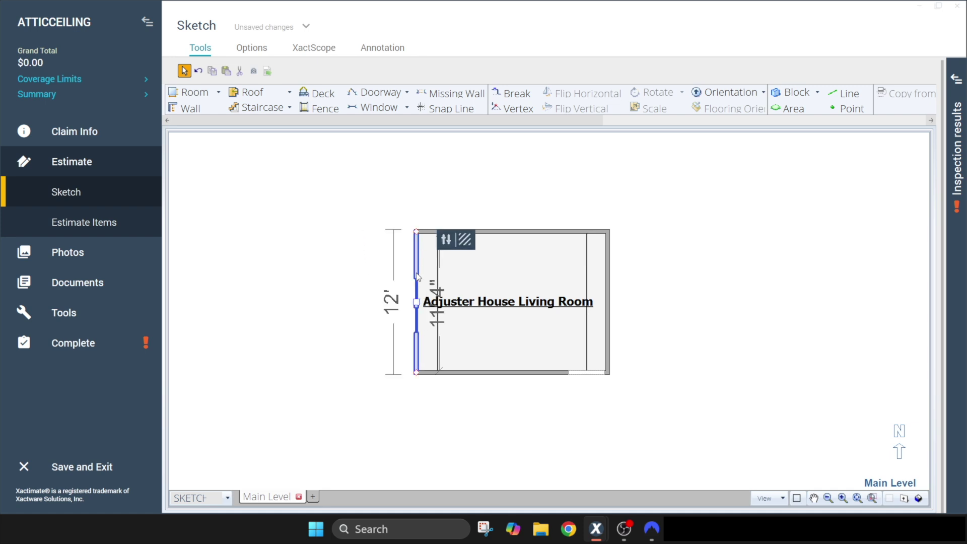
pyautogui.click(446, 244)
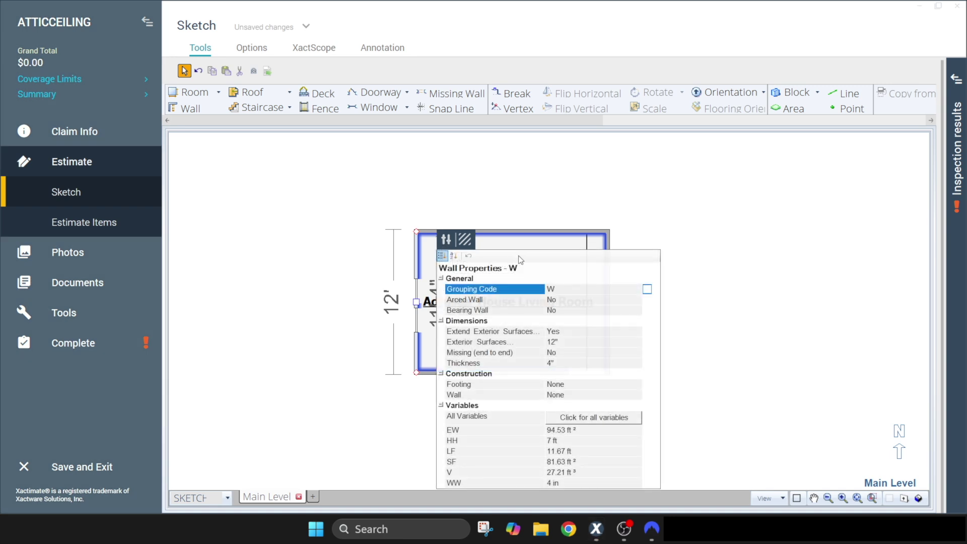
pyautogui.moveTo(518, 246); pyautogui.dragTo(508, 159)
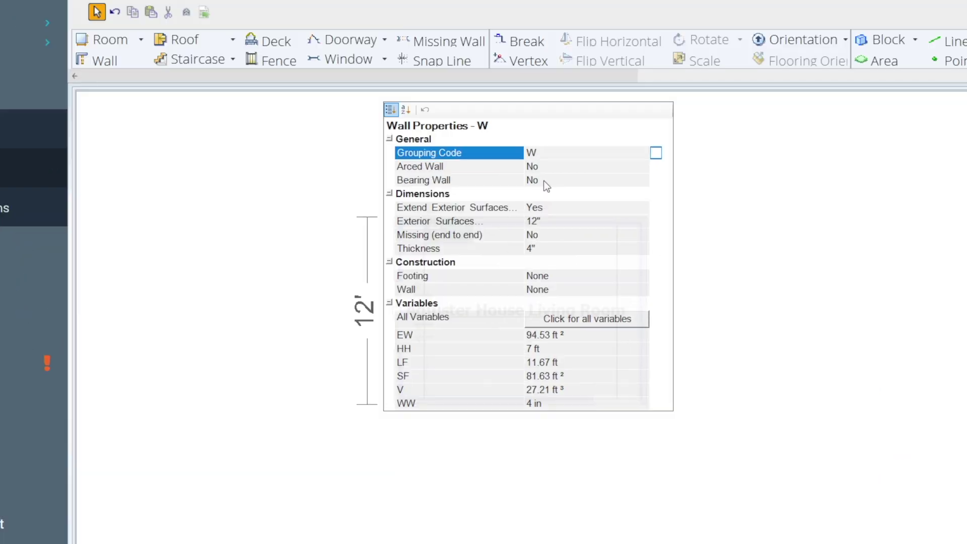
pyautogui.click(535, 180)
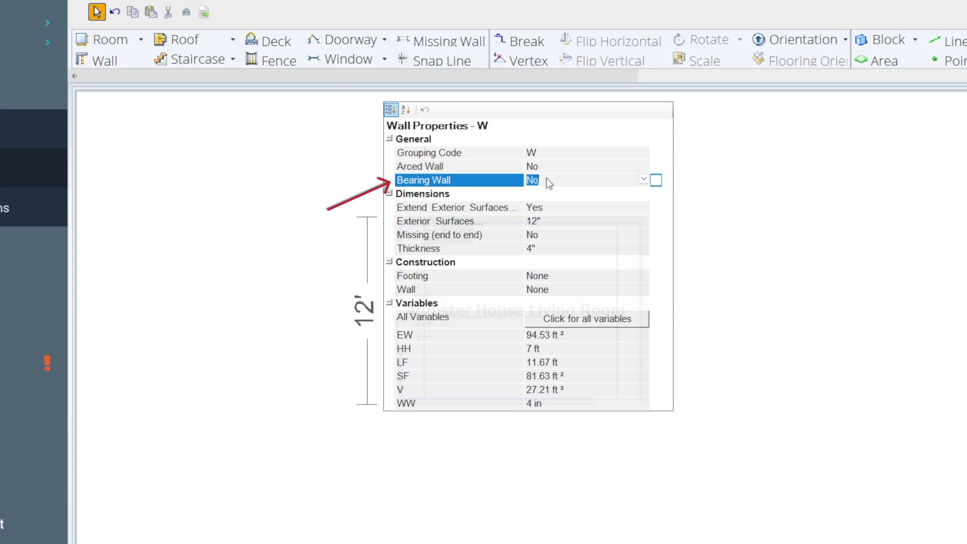
pyautogui.click(643, 179)
pyautogui.click(604, 206)
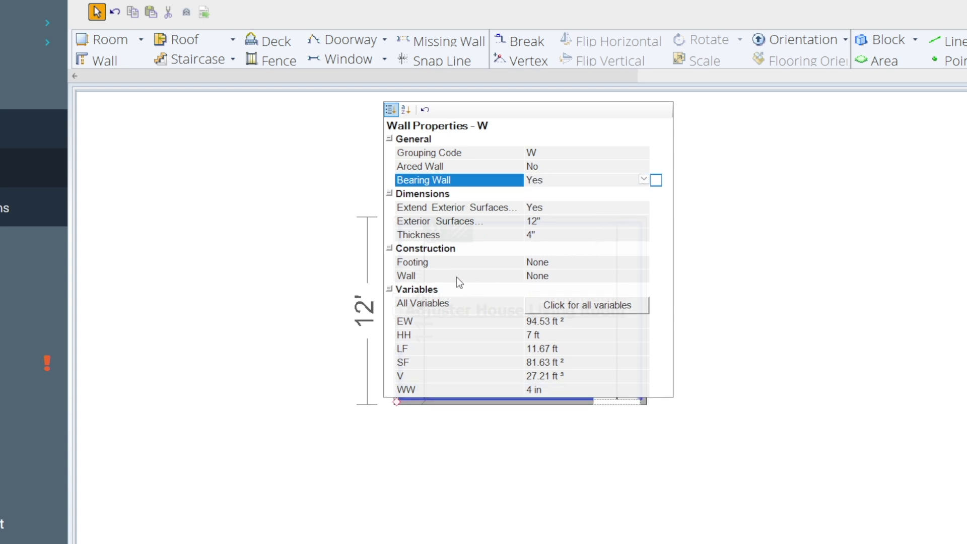
pyautogui.click(557, 281)
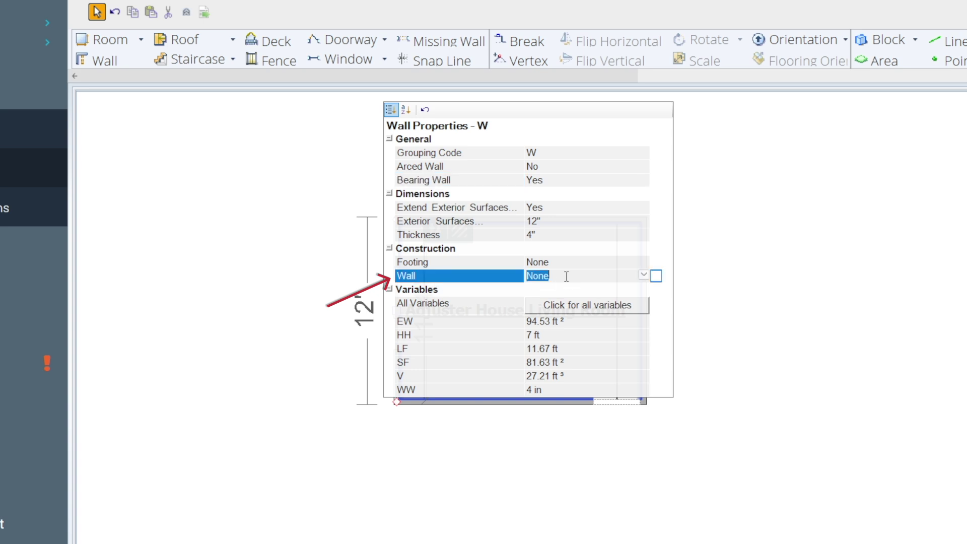
pyautogui.click(644, 276)
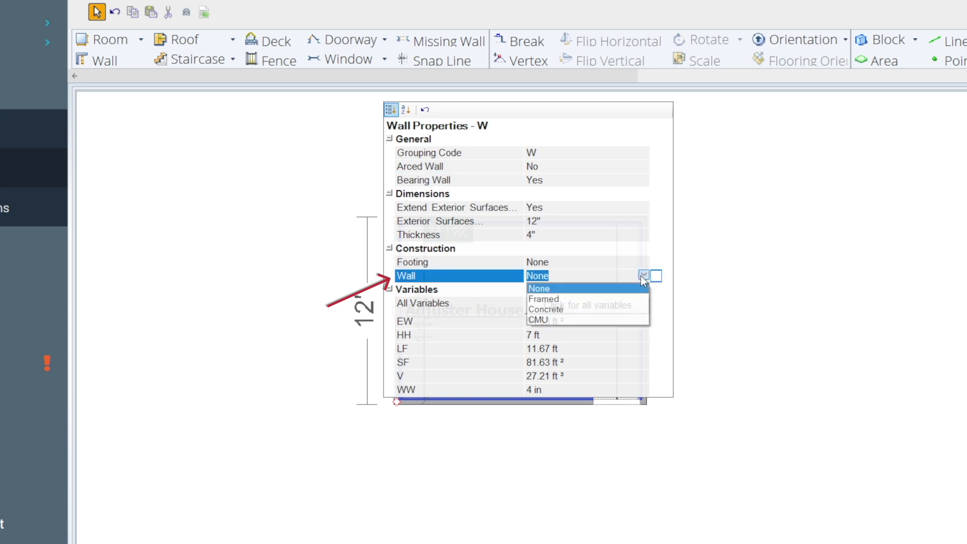
pyautogui.click(556, 298)
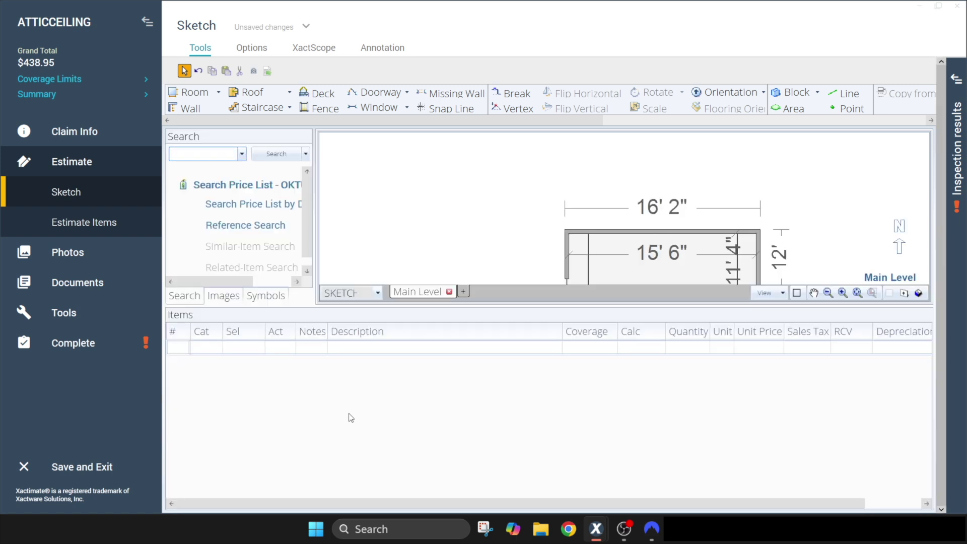
# Review wall W's six generated FRM items, then open the Estimate Items list ($425.61 subtotal)
pyautogui.click(567, 272)
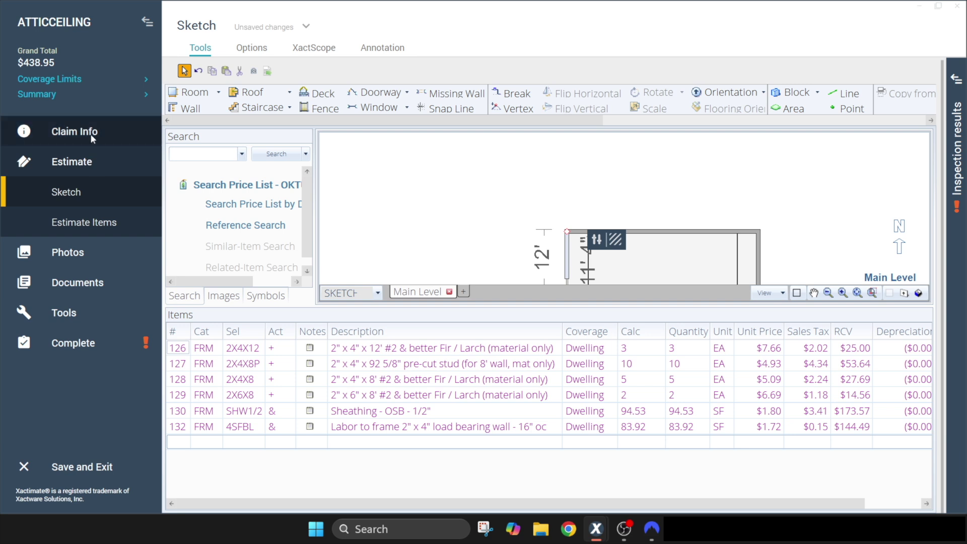
pyautogui.click(93, 222)
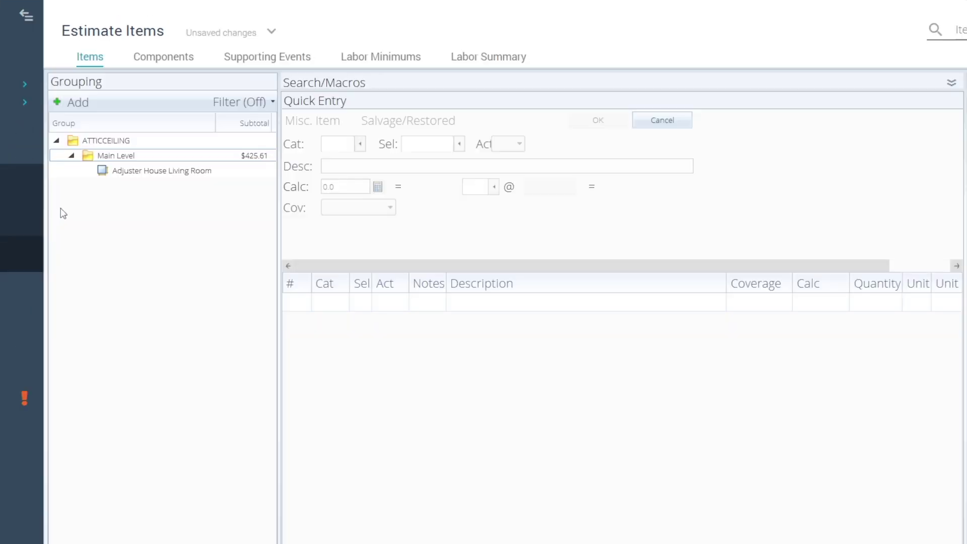